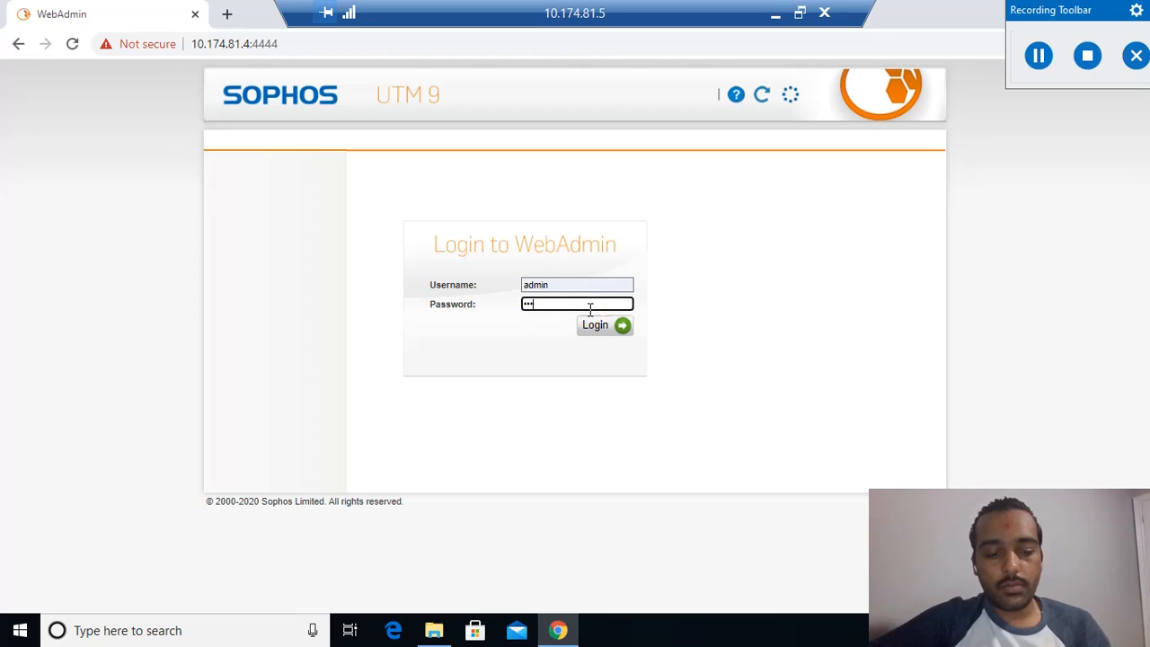
# Log in to WebAdmin as admin, re-entering the account password.
pyautogui.press('Return')
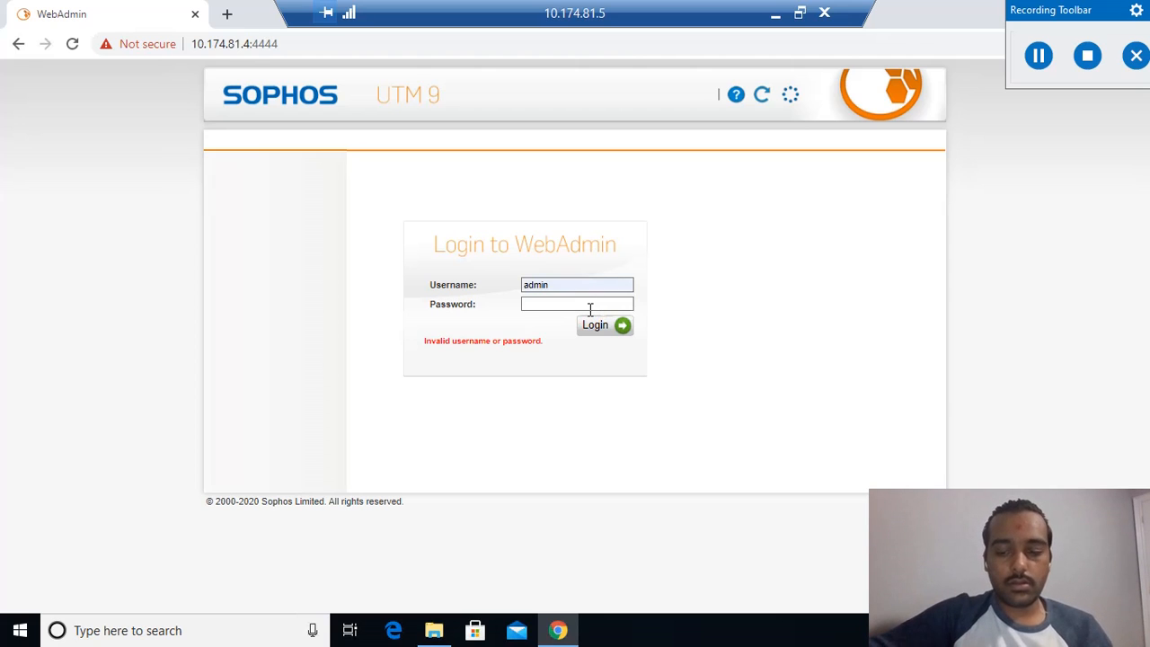
pyautogui.click(604, 306)
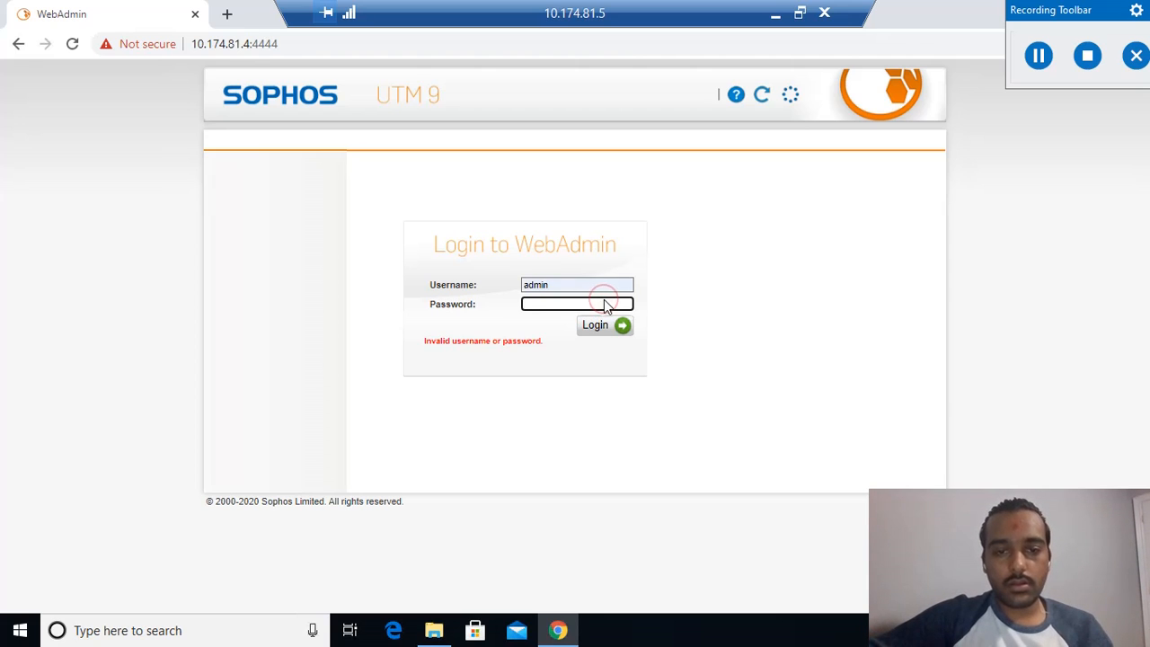
pyautogui.write('*')
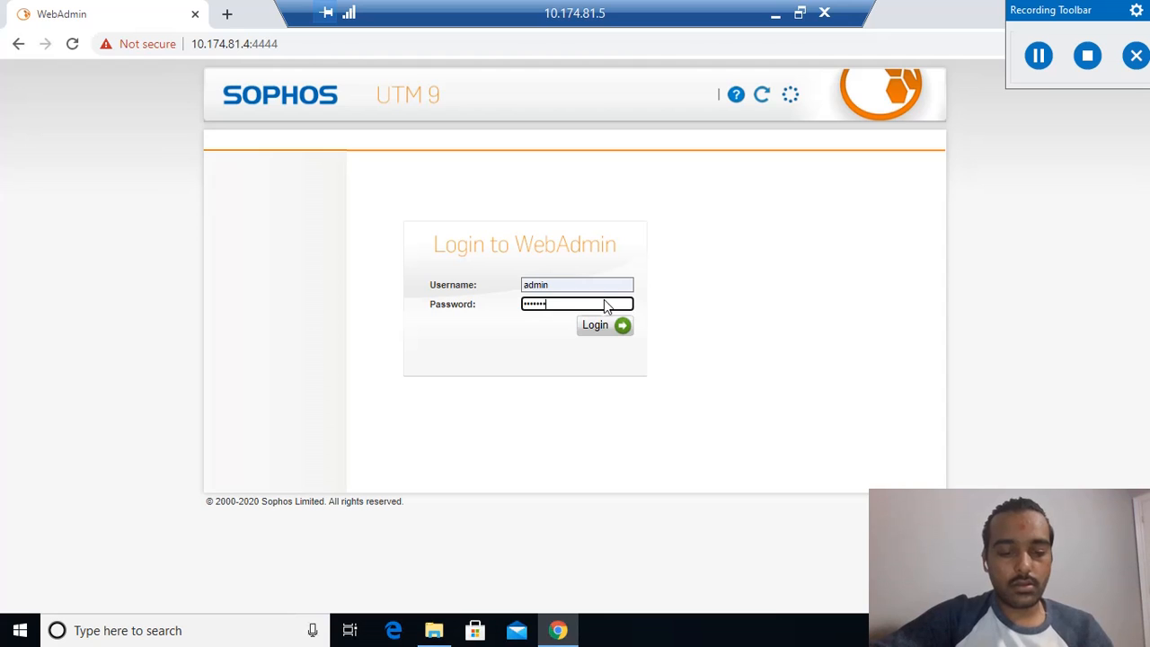
pyautogui.press('Return')
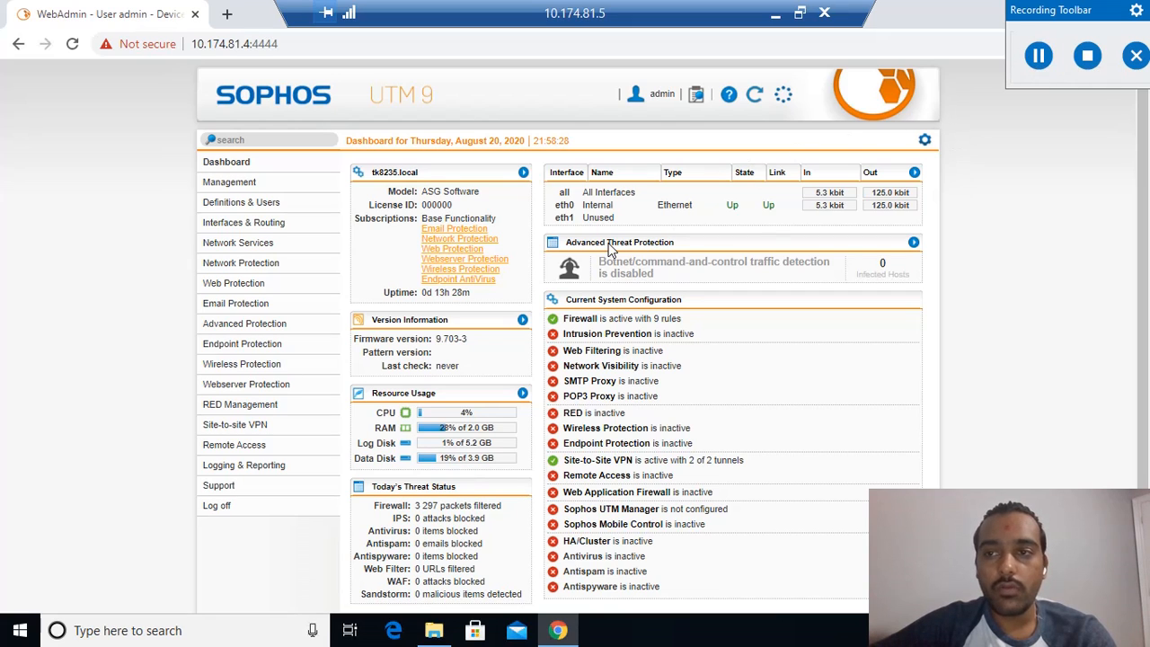
# Open the SSL site-to-site VPN connections and bring up the server connection SSL-TK8235 for editing.
pyautogui.click(263, 426)
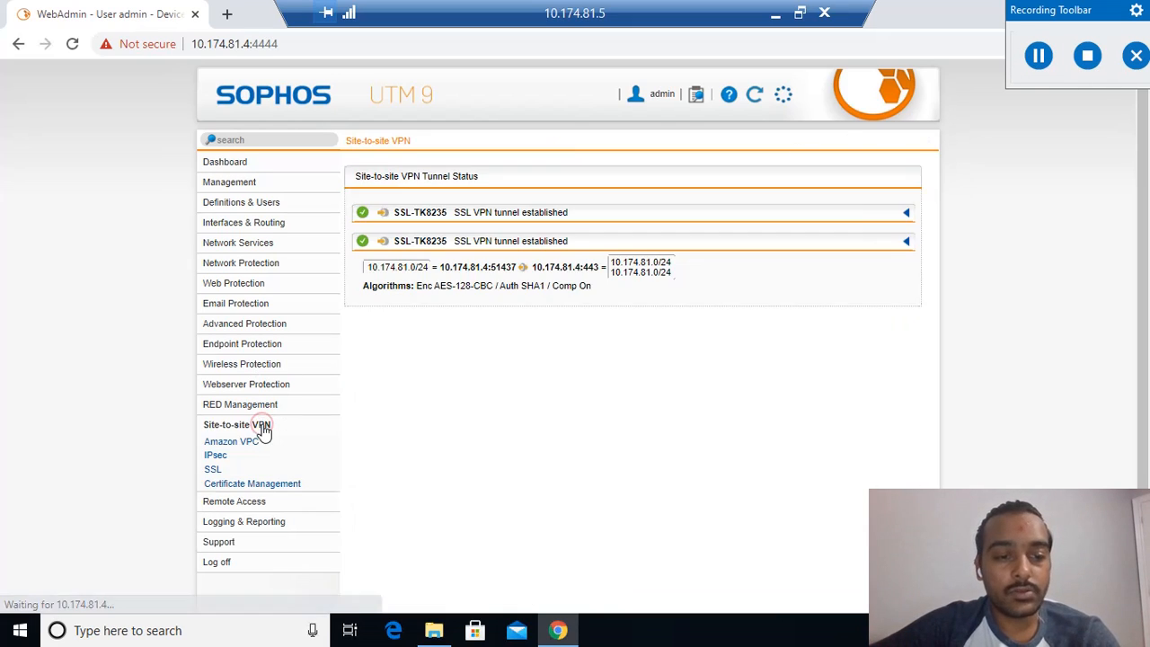
pyautogui.click(212, 469)
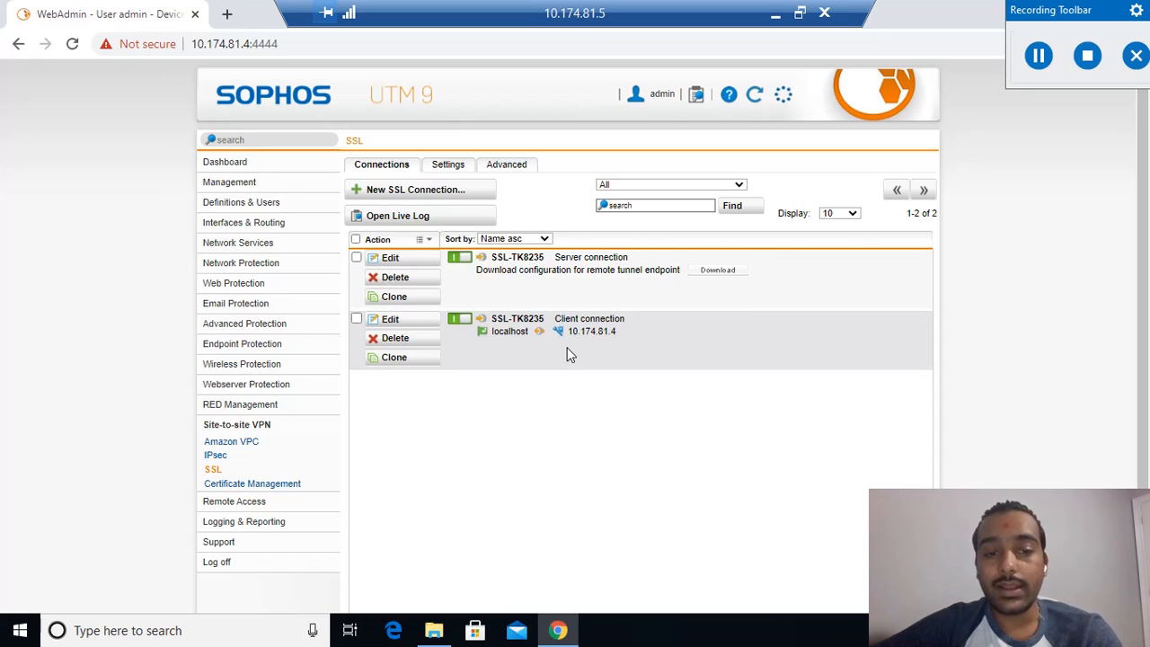
pyautogui.click(390, 258)
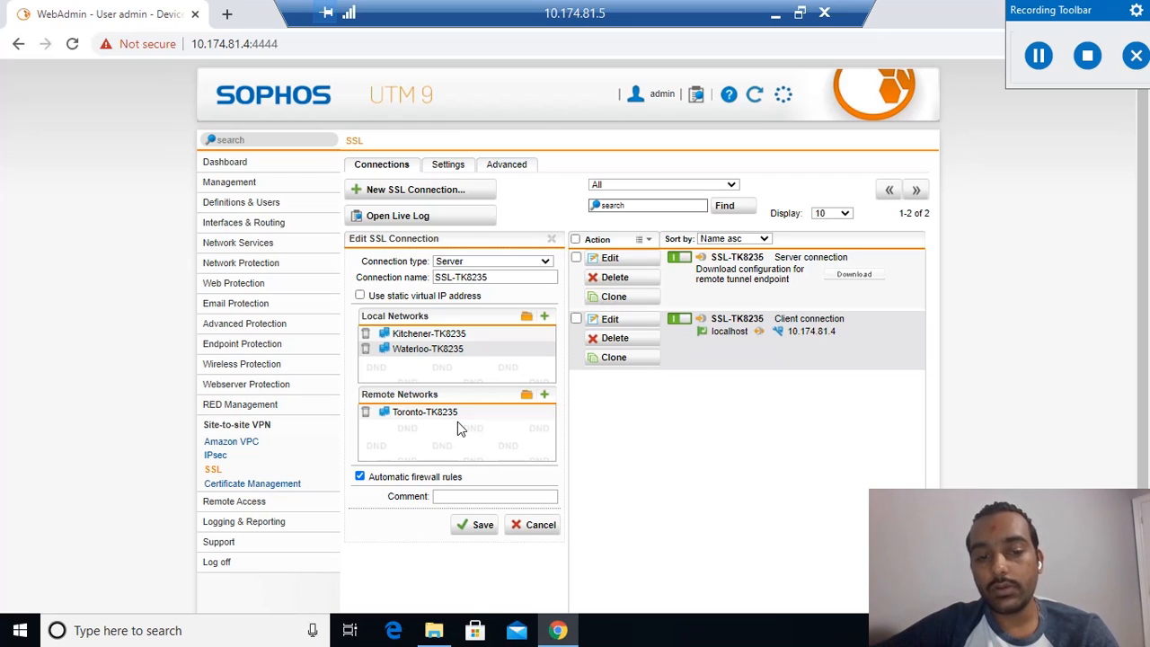
# Inspect the name and IPv4 address fields of a new local network definition, and cancel it without saving.
pyautogui.click(544, 318)
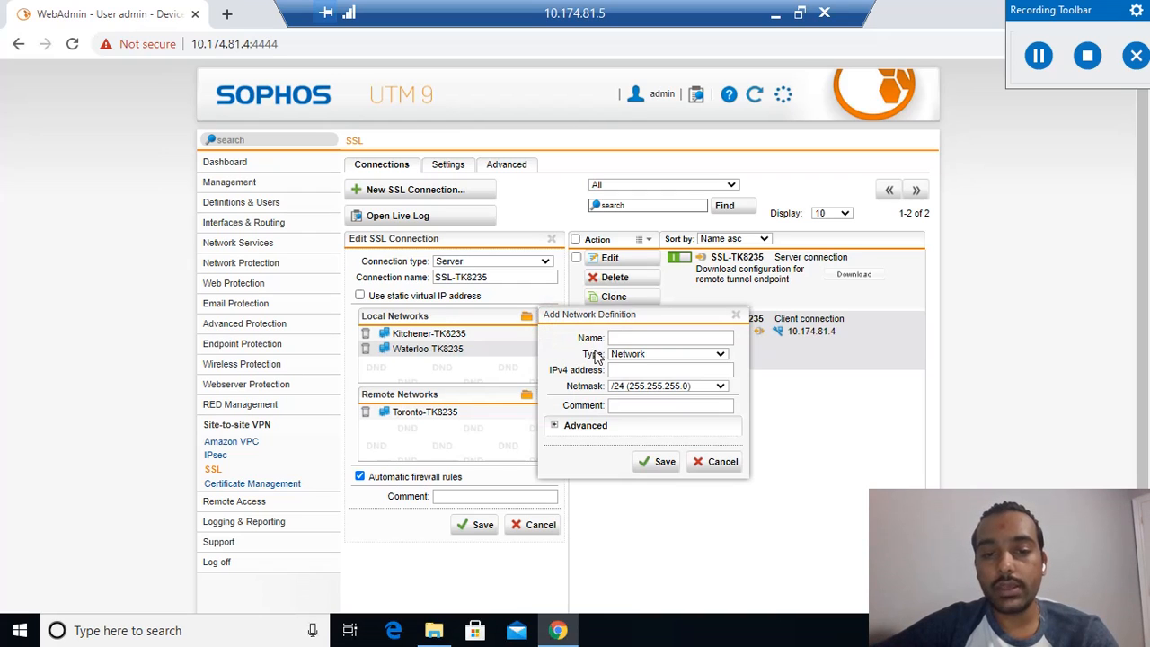
pyautogui.click(654, 337)
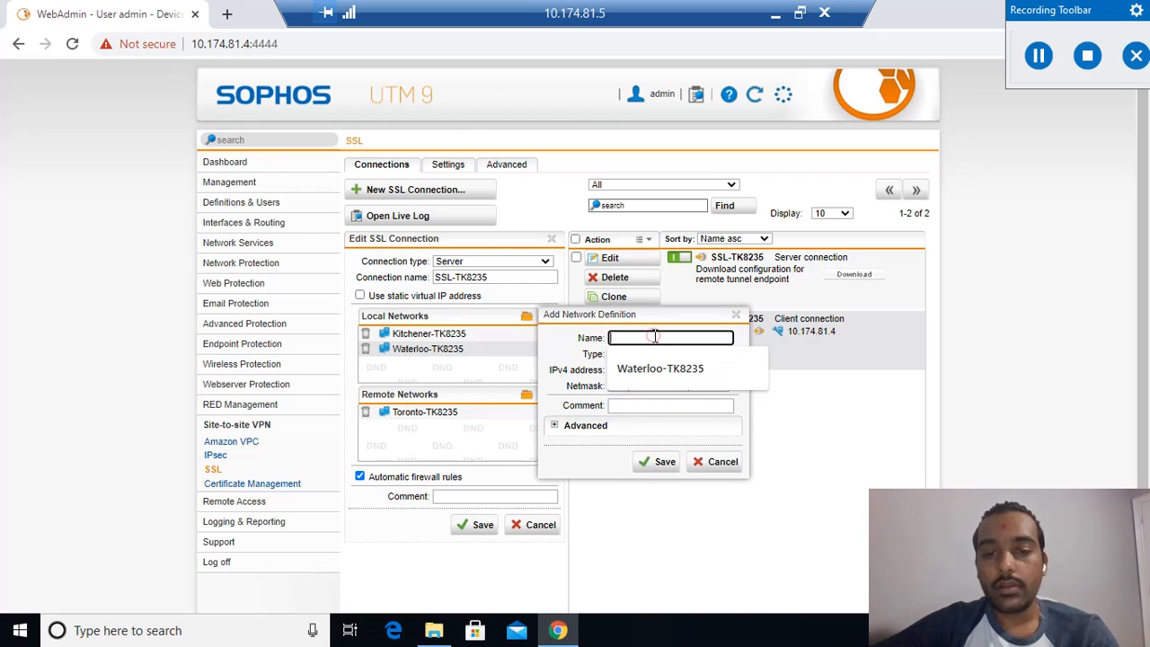
pyautogui.click(619, 370)
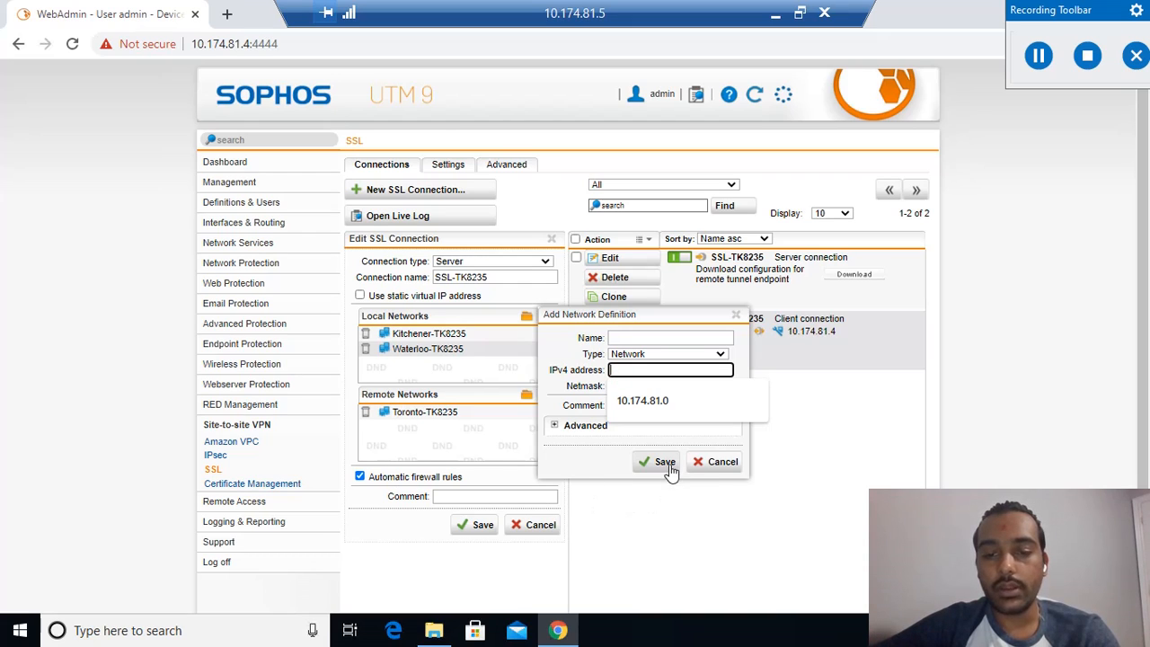
pyautogui.click(680, 526)
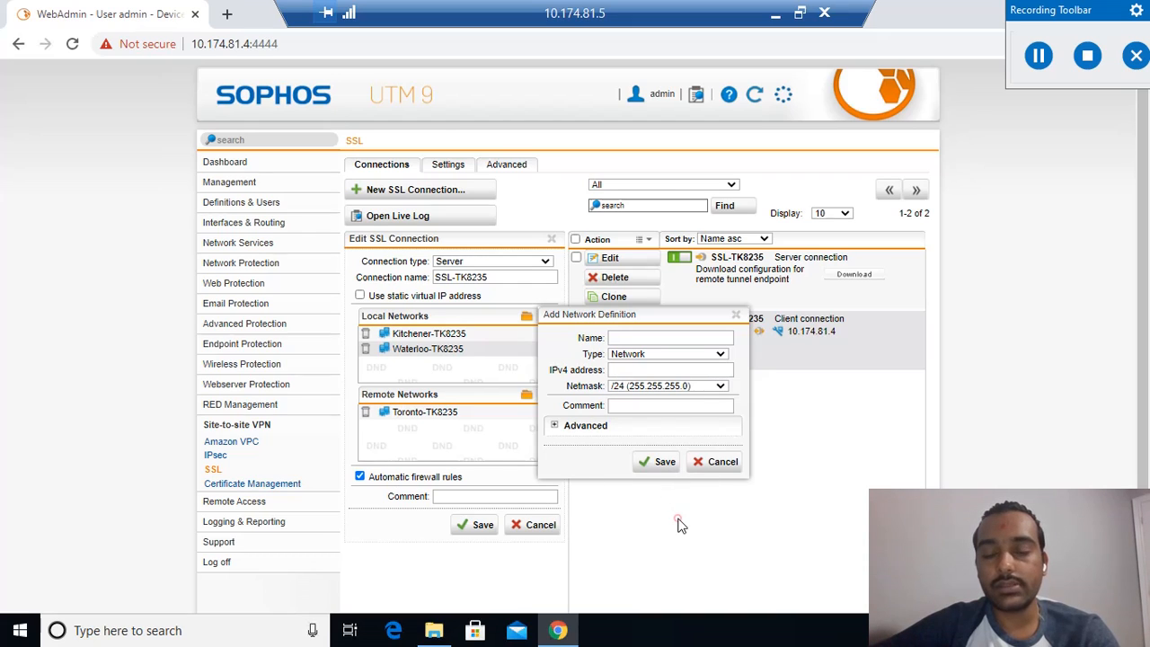
pyautogui.click(725, 461)
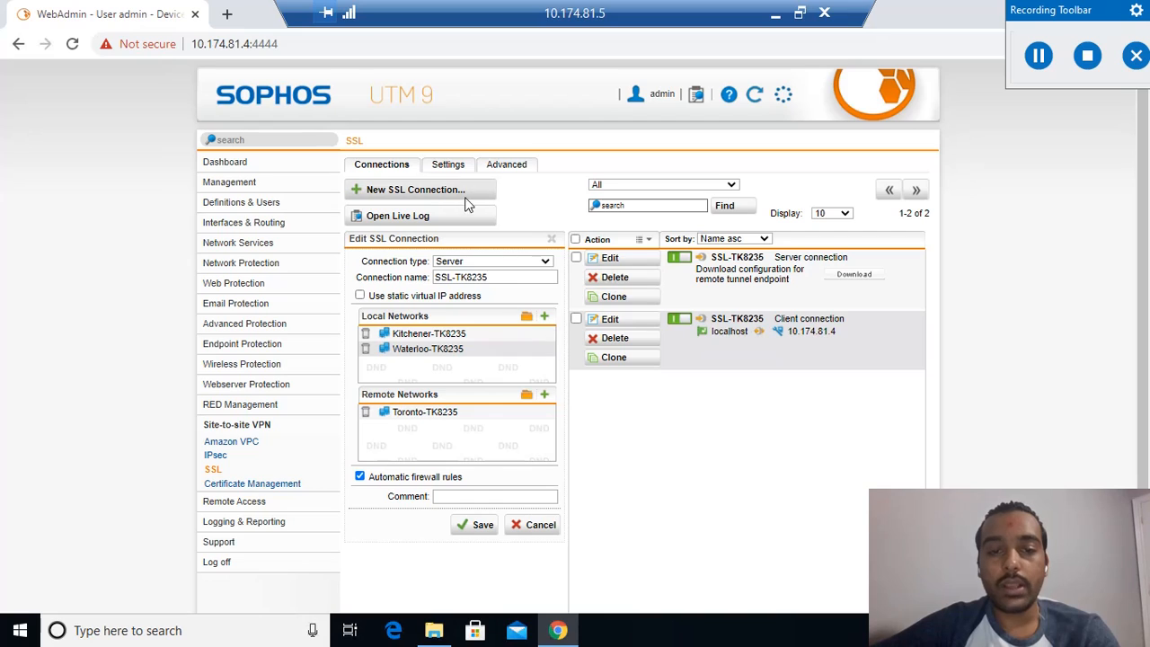
# Review the connection type, connection name and local networks of the SSL-TK8235 server connection.
pyautogui.click(517, 266)
pyautogui.click(655, 403)
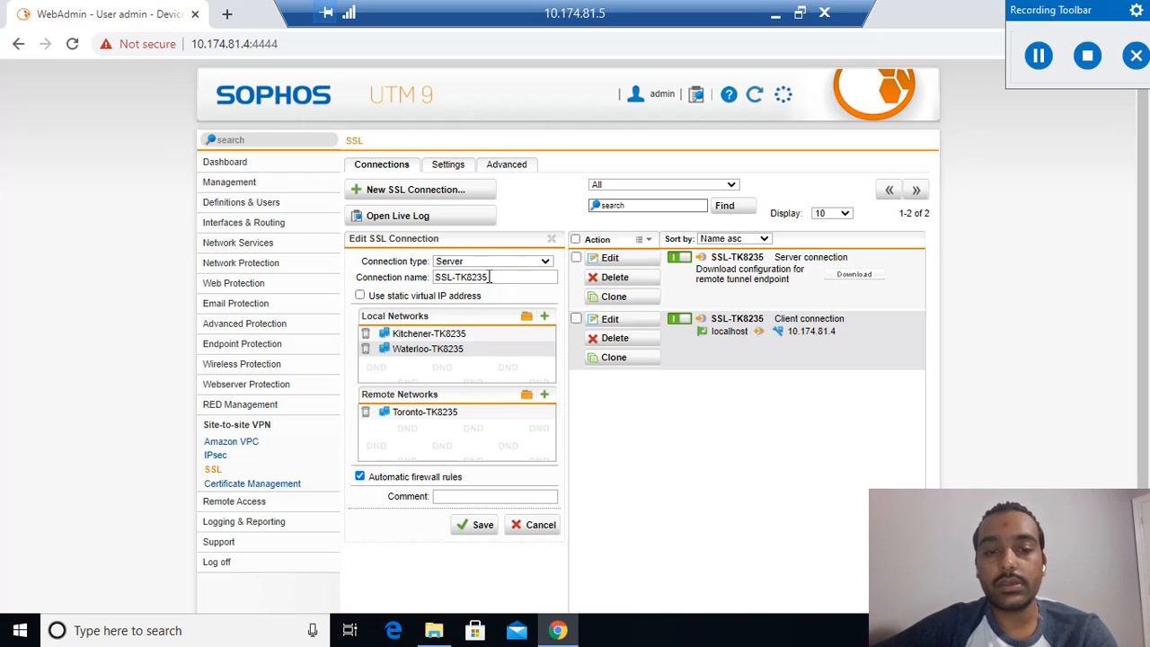
pyautogui.tripleClick(489, 278)
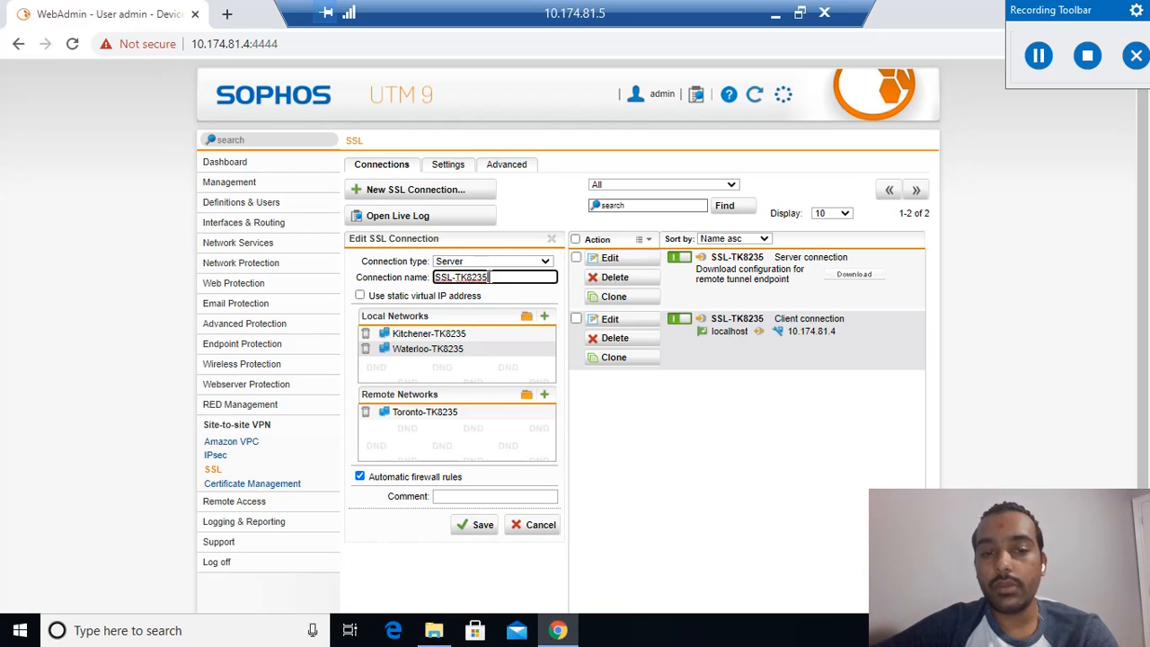
pyautogui.click(452, 353)
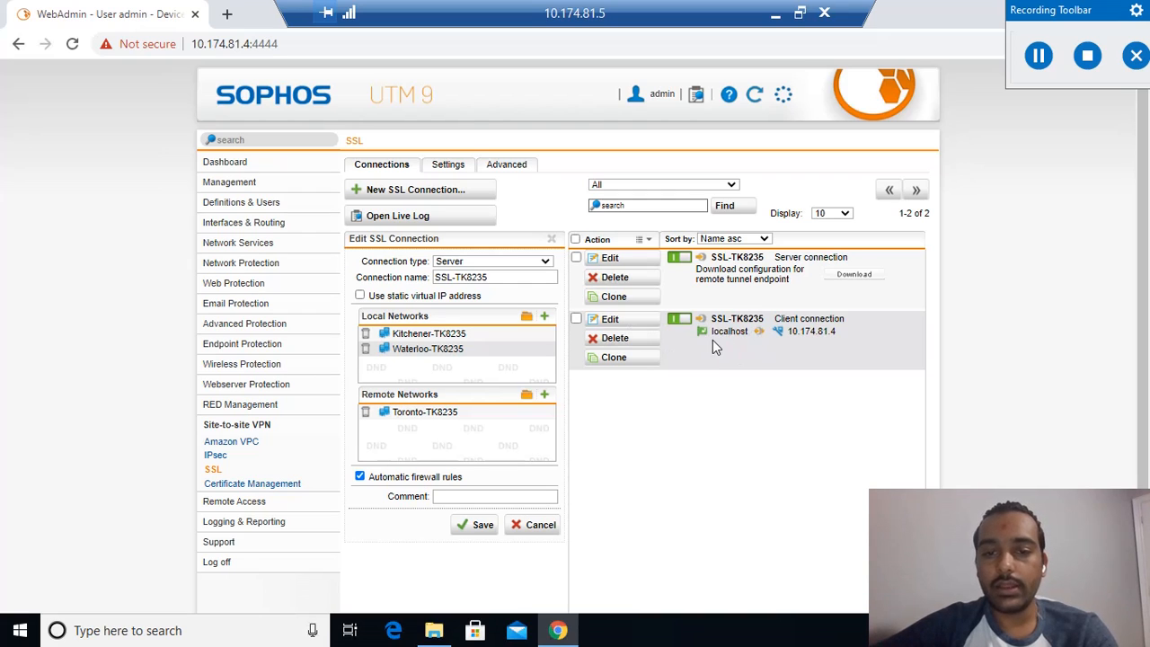
# Open the SSL-TK8235 client connection for editing, view its configuration file upload dialog and cancel the upload.
pyautogui.click(629, 321)
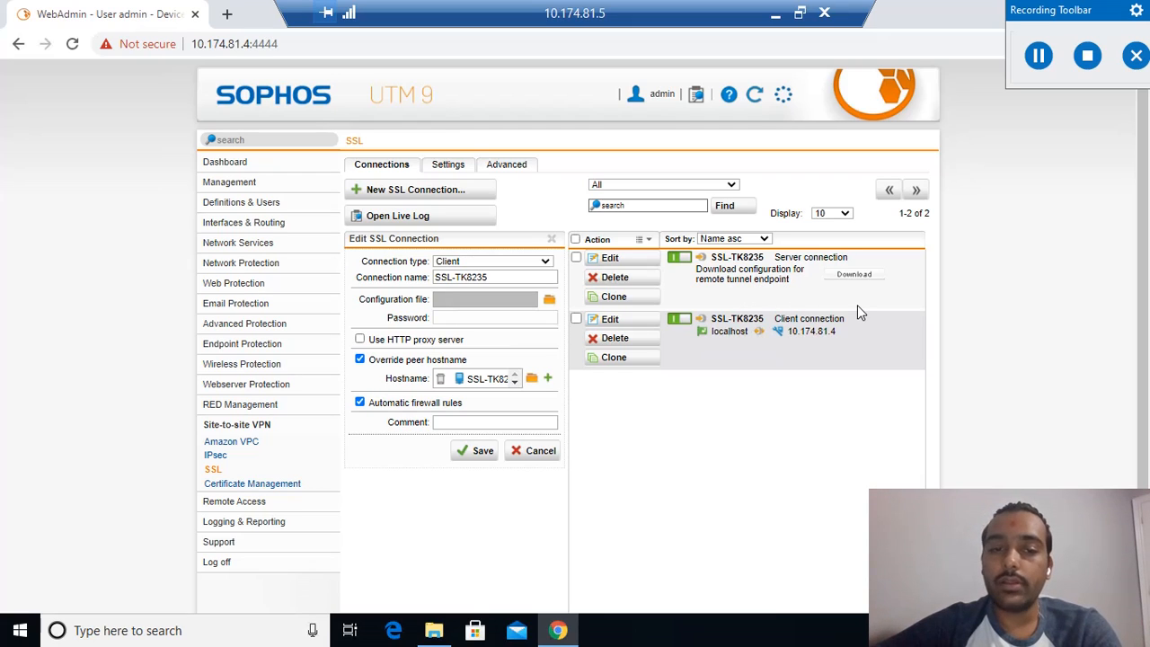
pyautogui.click(550, 301)
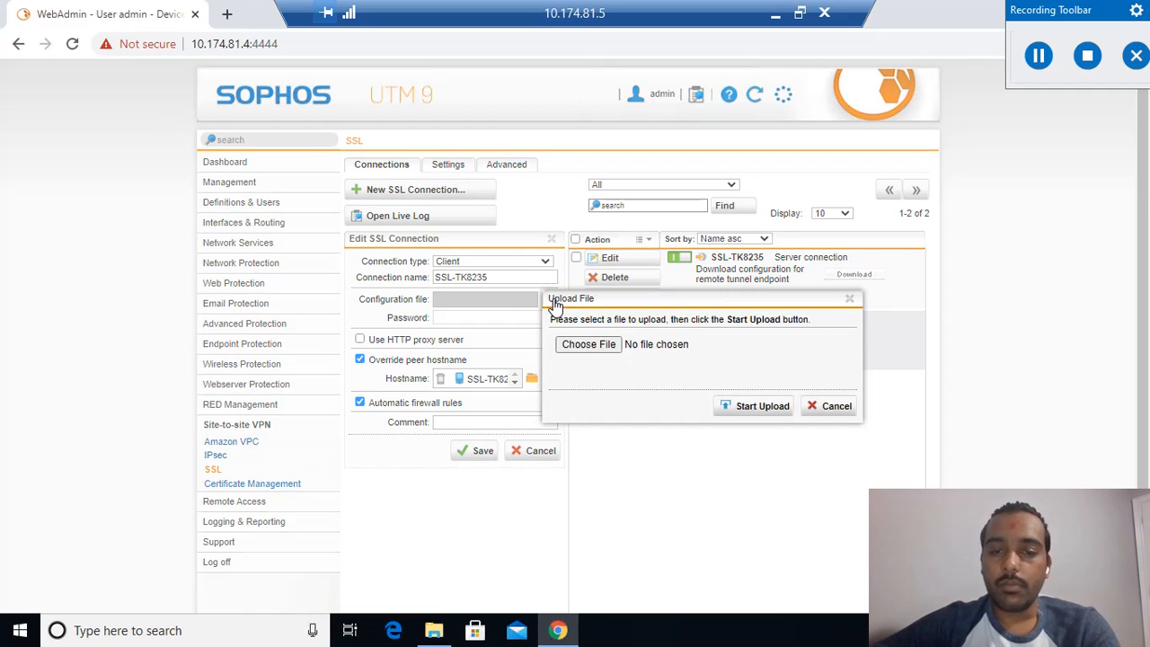
pyautogui.click(830, 413)
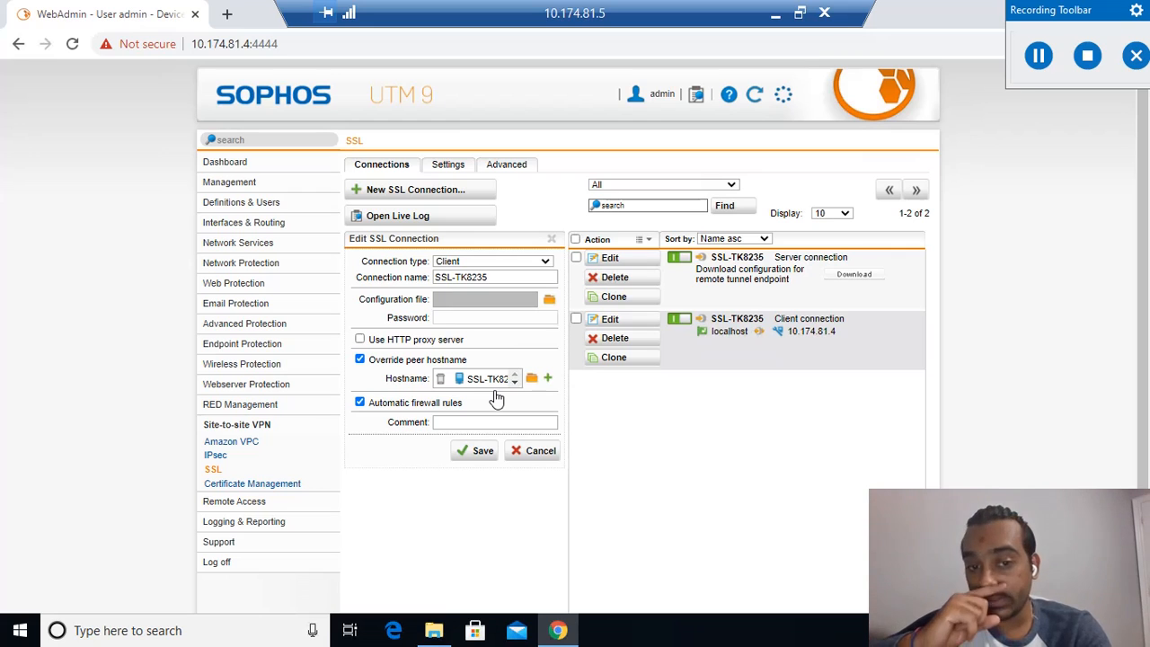
# Return to the dashboard, view the reloaded live log of system messages, and close the log window.
pyautogui.click(258, 162)
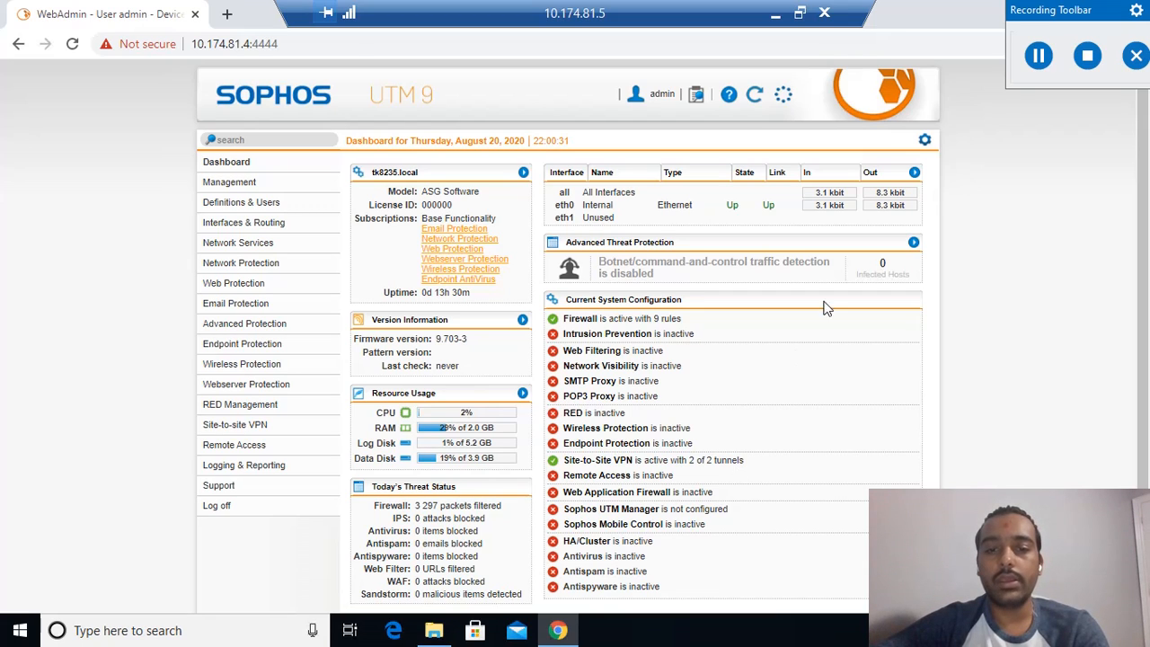
pyautogui.click(1039, 55)
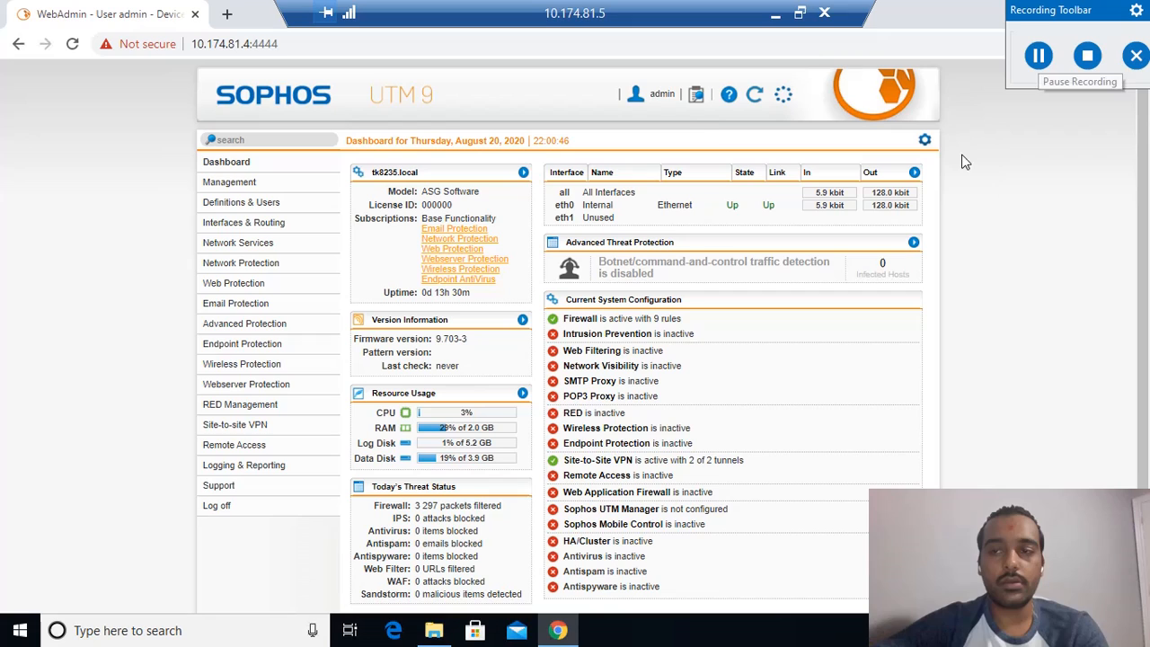
pyautogui.click(697, 99)
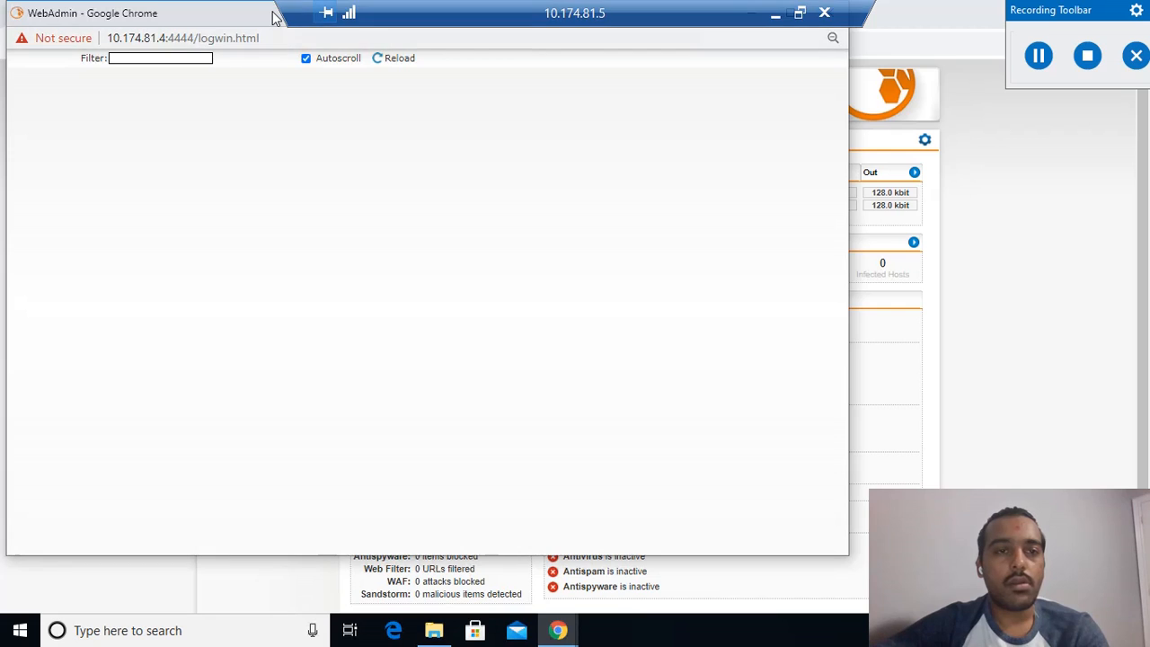
pyautogui.moveTo(270, 12); pyautogui.dragTo(326, 99)
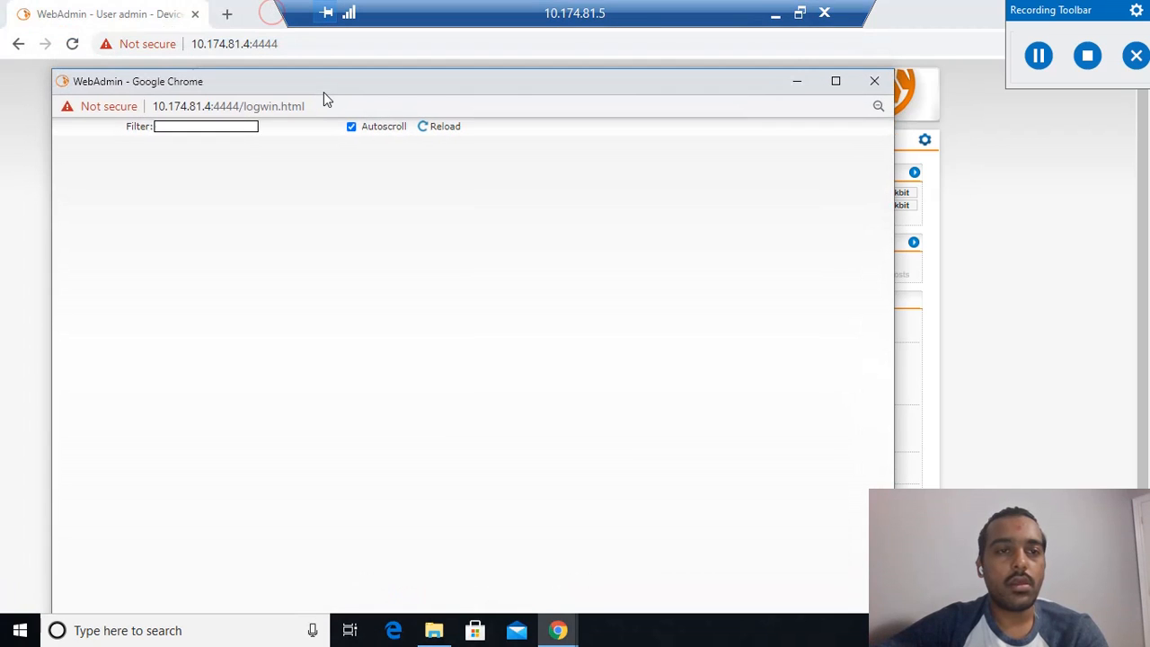
pyautogui.click(426, 127)
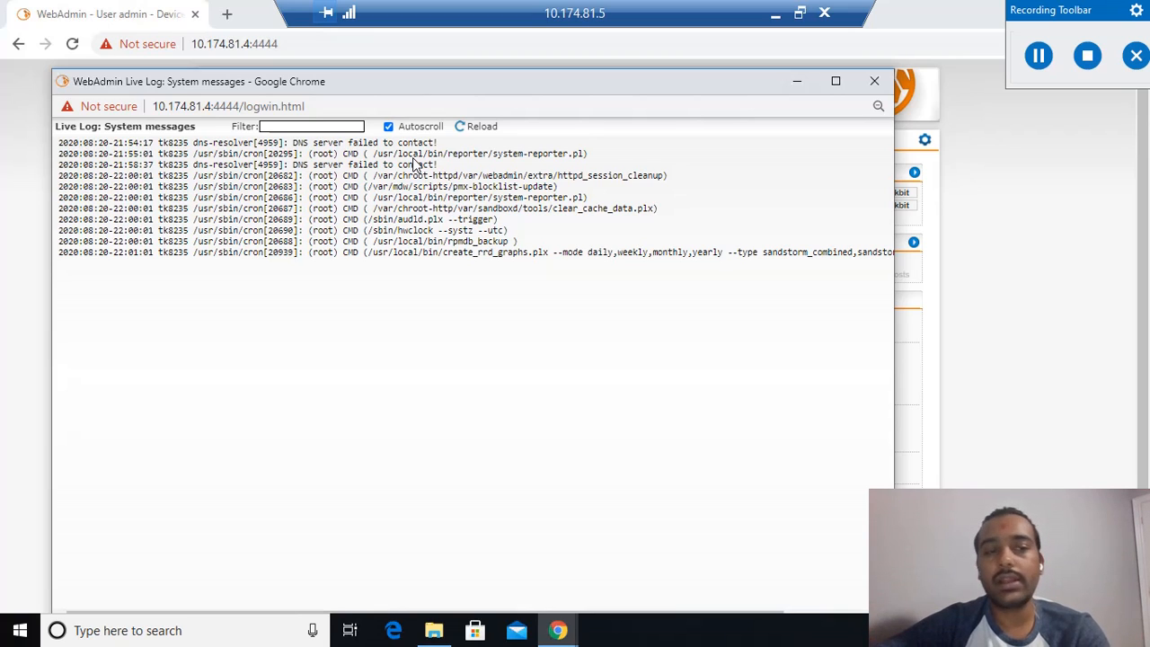
pyautogui.click(871, 86)
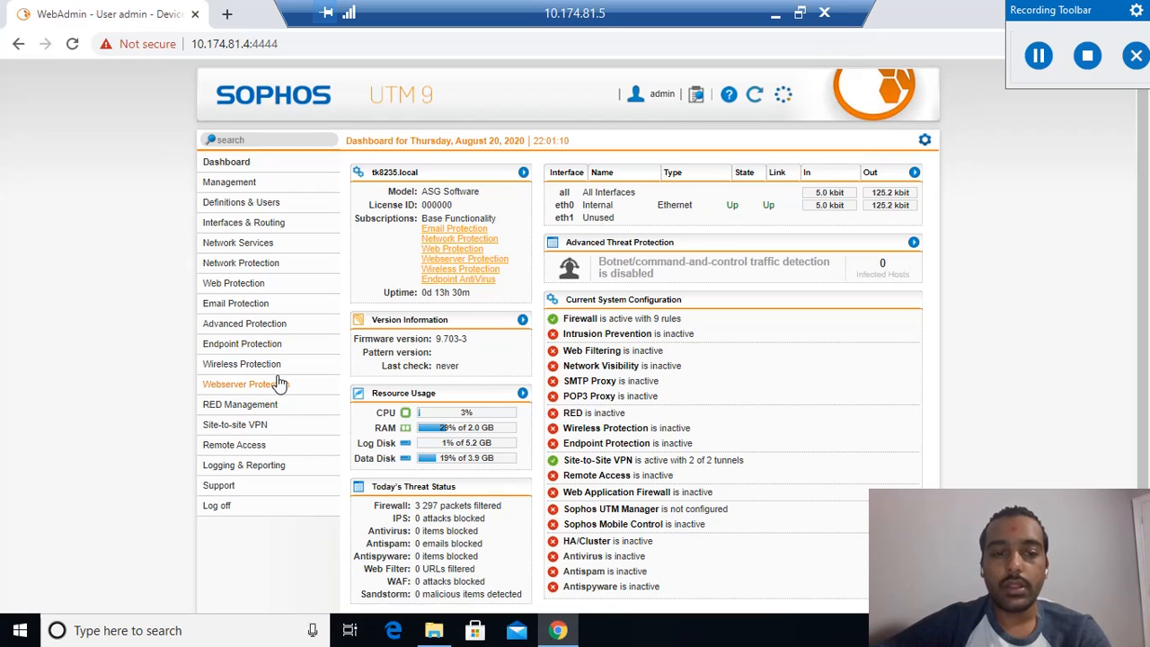
# Reopen the SSL site-to-site connections and request deletion of the SSL-TK8235 server connection, but cancel it.
pyautogui.click(277, 425)
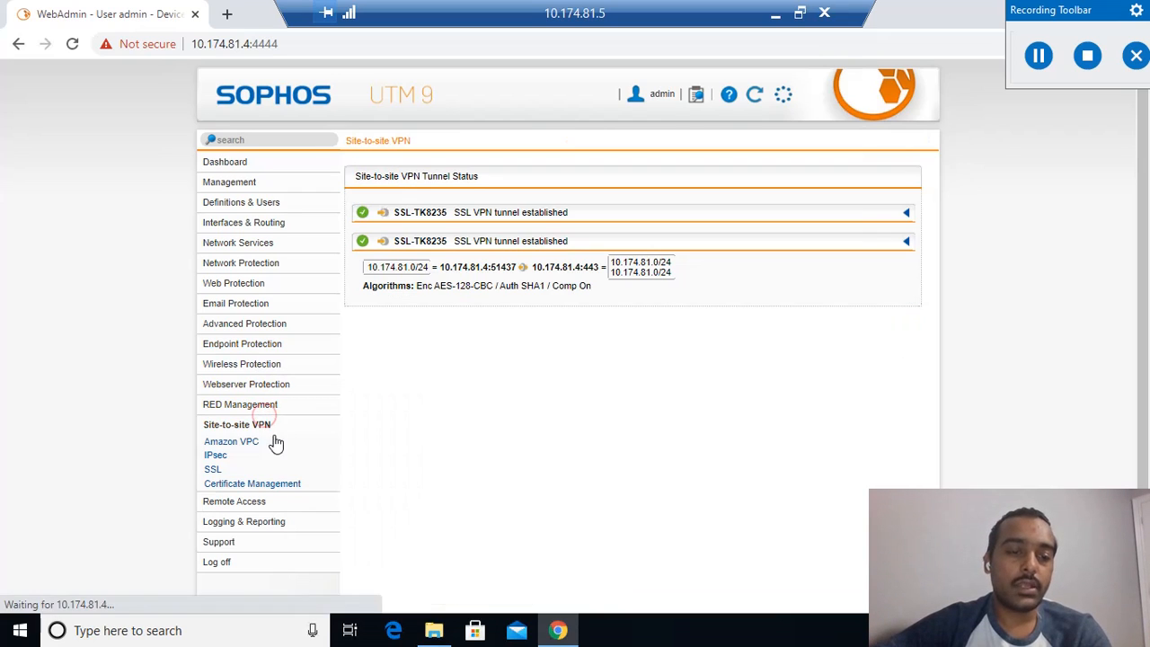
pyautogui.click(216, 471)
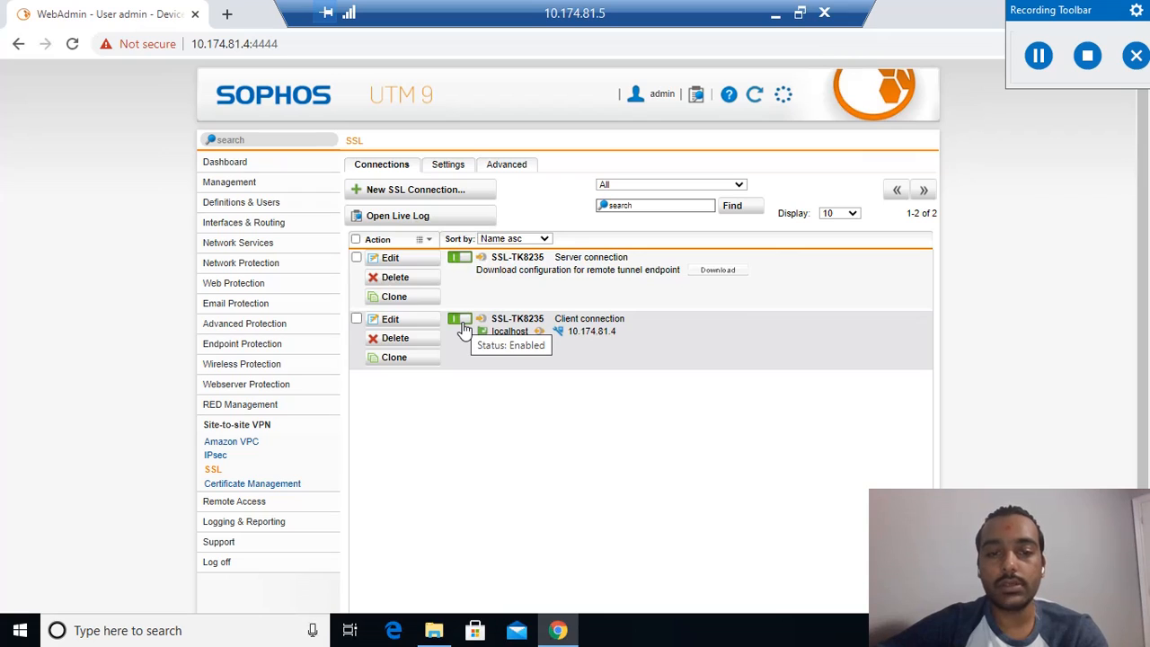
pyautogui.click(429, 284)
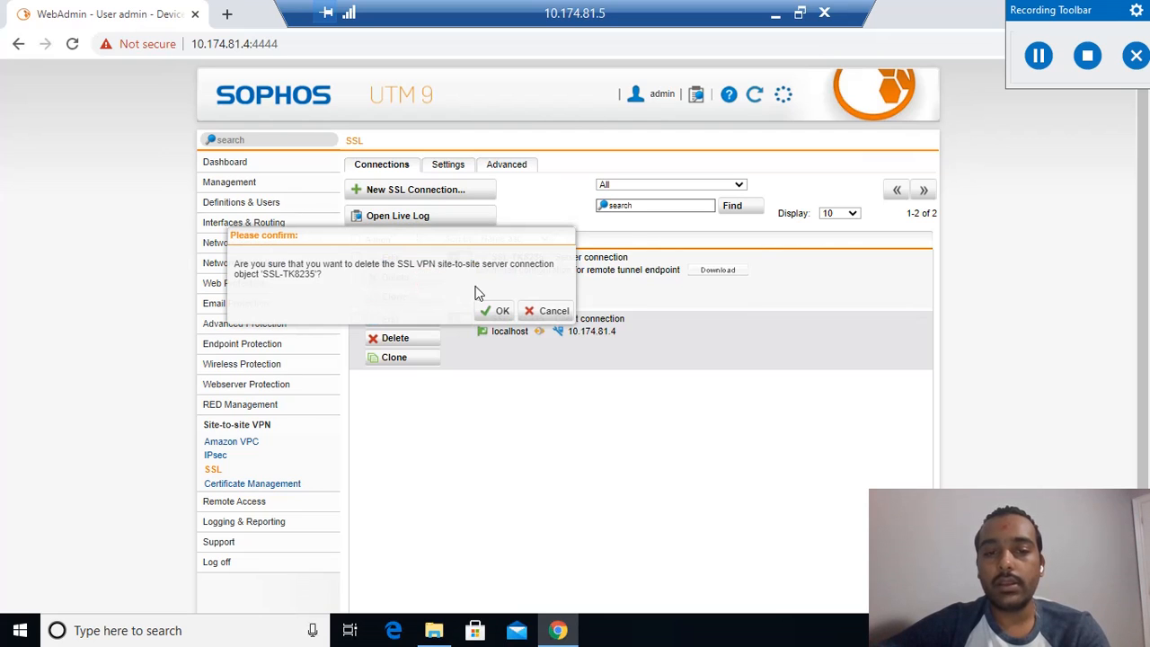
pyautogui.click(563, 312)
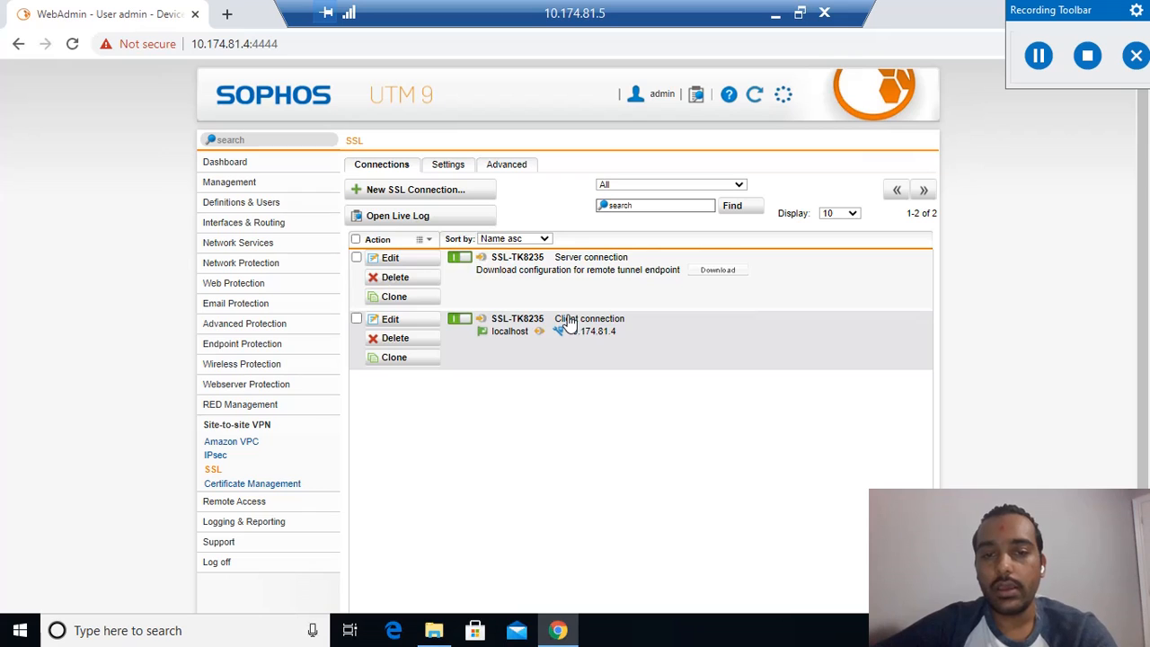
# Review the network definitions under Definitions & Users and log off from WebAdmin.
pyautogui.click(300, 205)
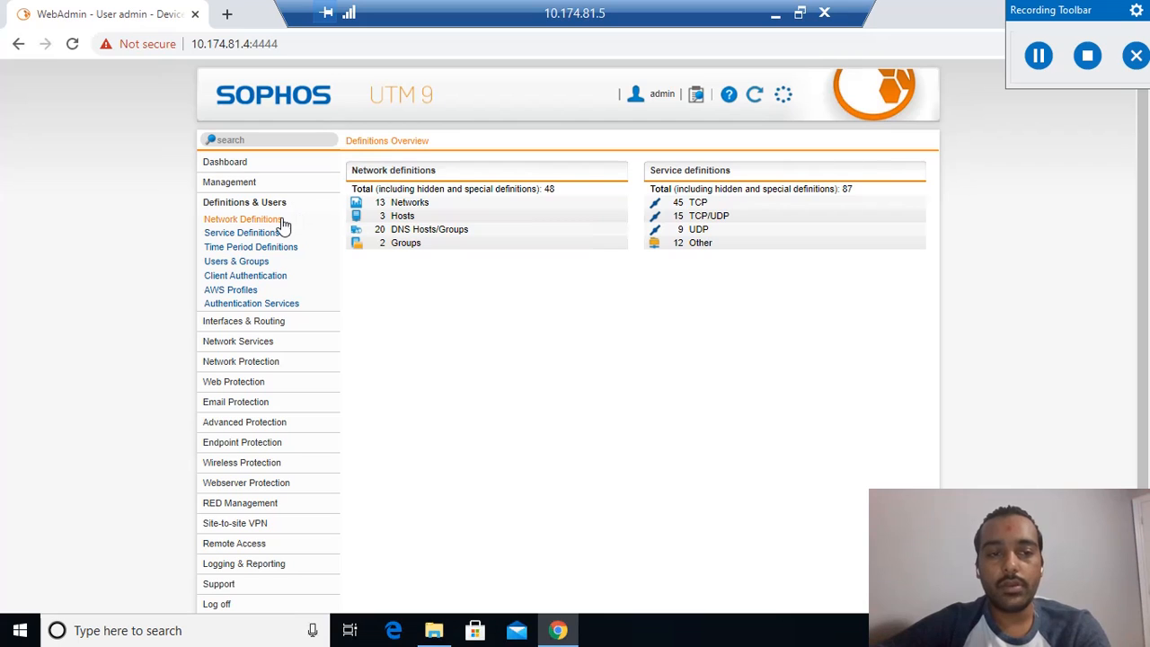
pyautogui.click(278, 221)
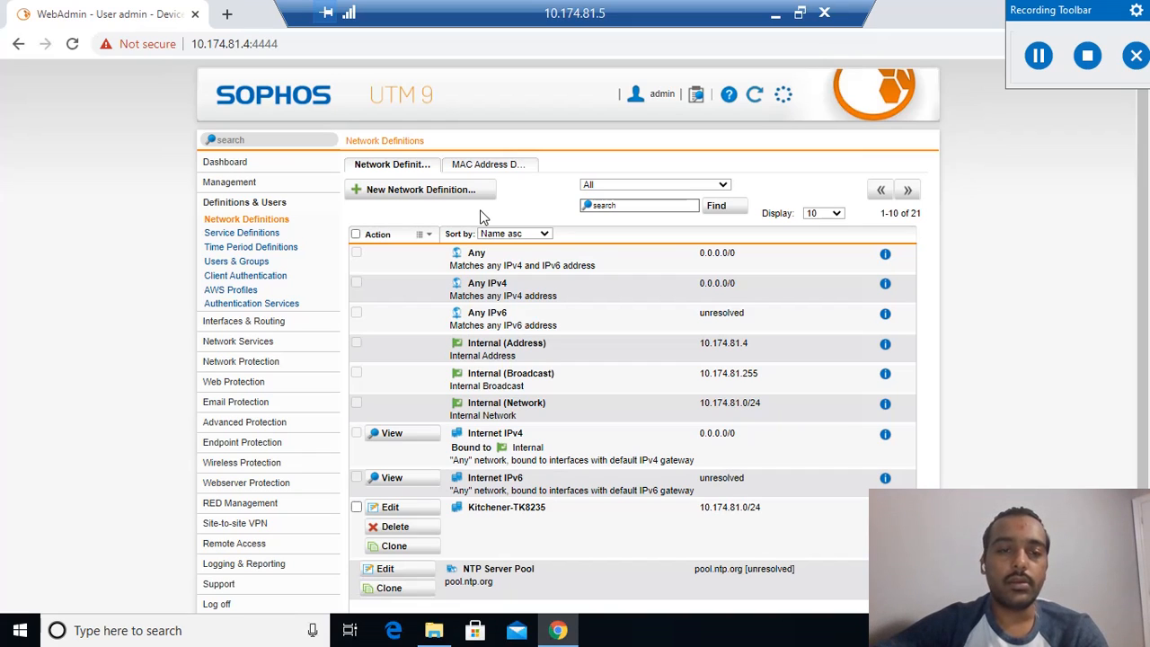
pyautogui.click(279, 199)
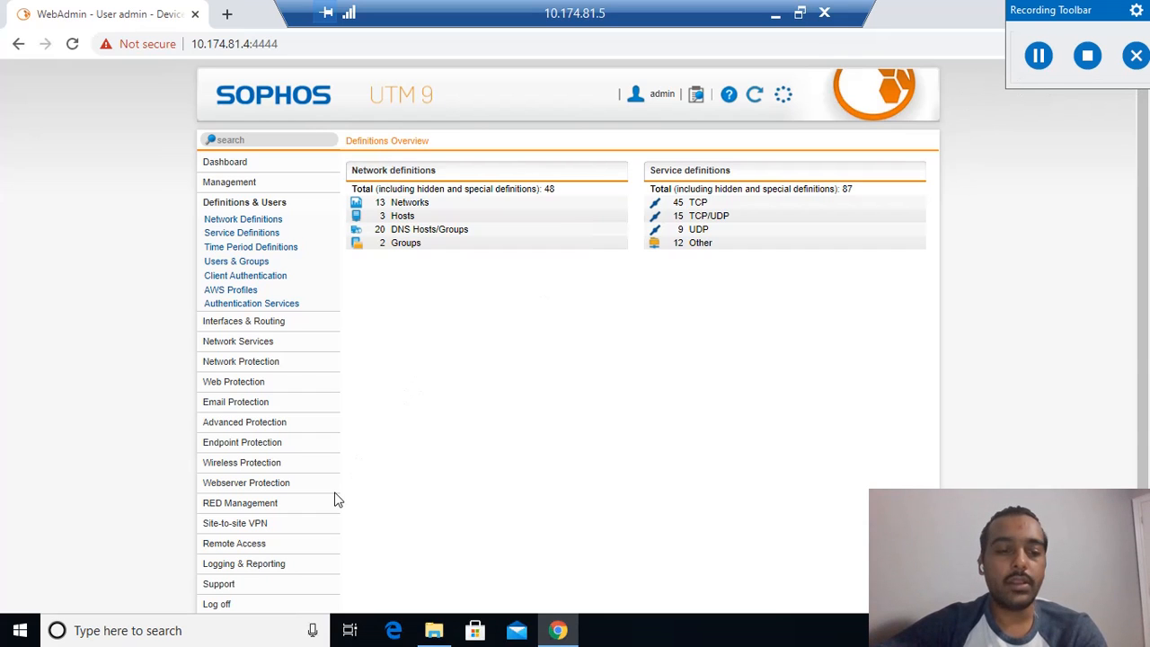
pyautogui.click(222, 604)
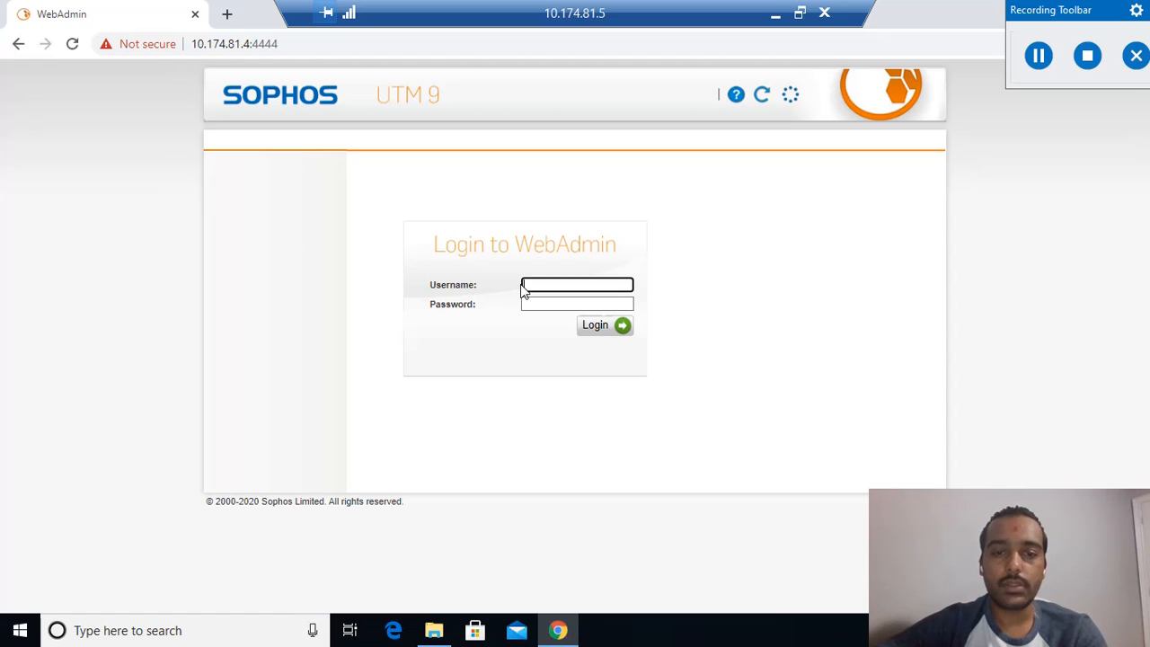
pyautogui.click(1038, 56)
pyautogui.click(1032, 57)
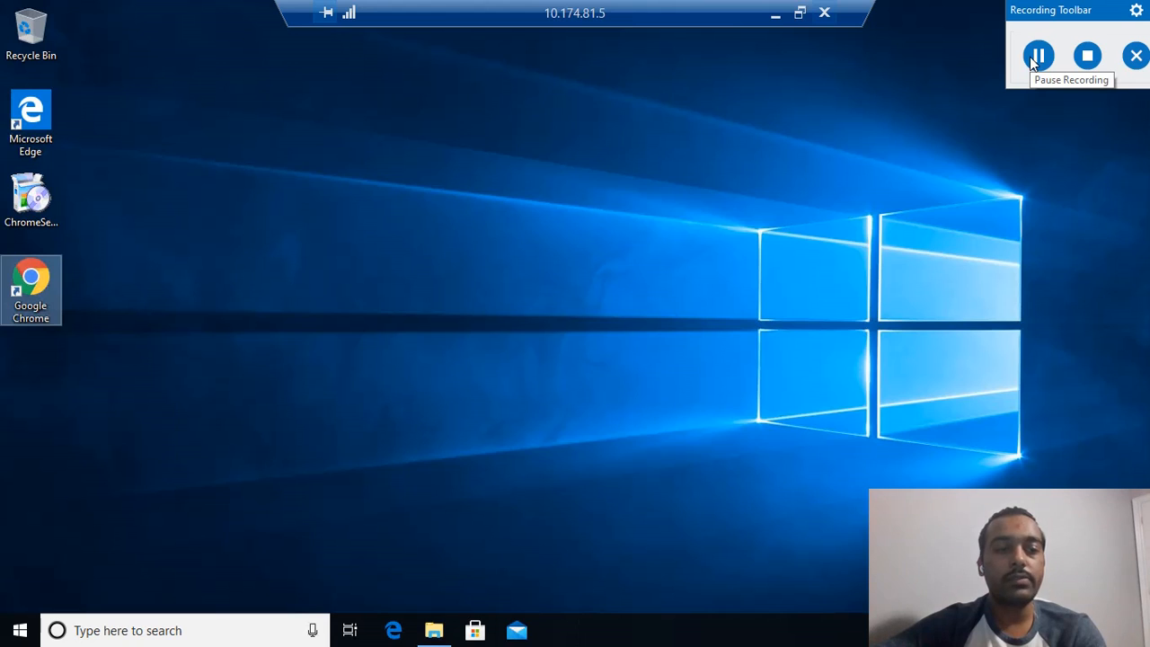
pyautogui.click(1032, 56)
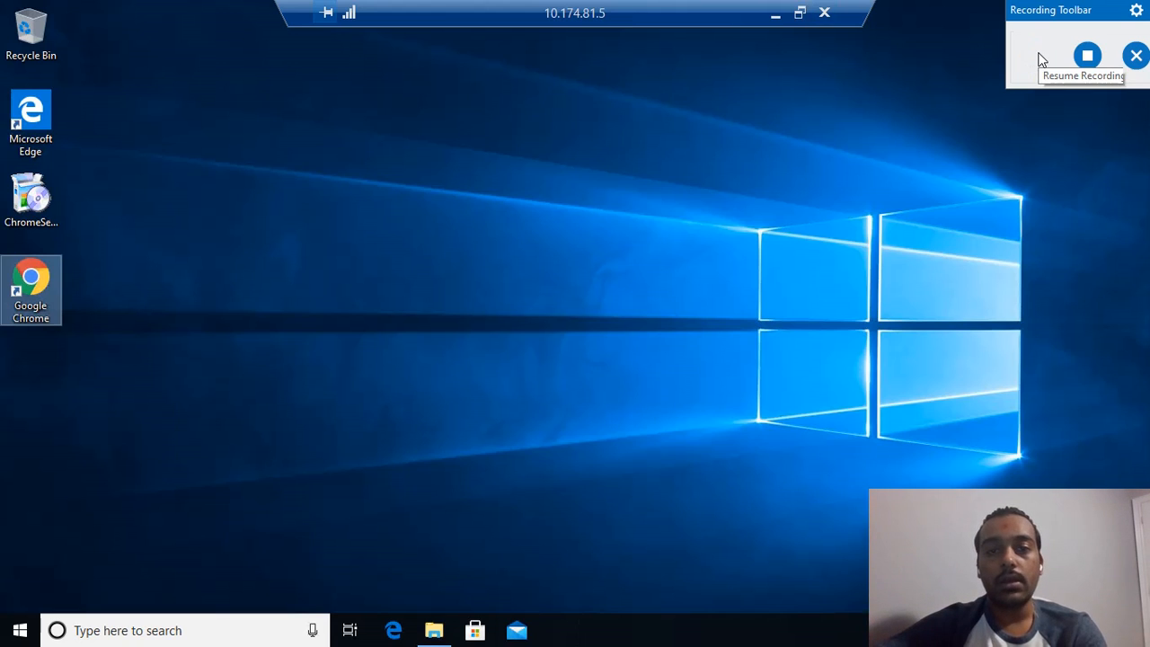
pyautogui.click(1041, 59)
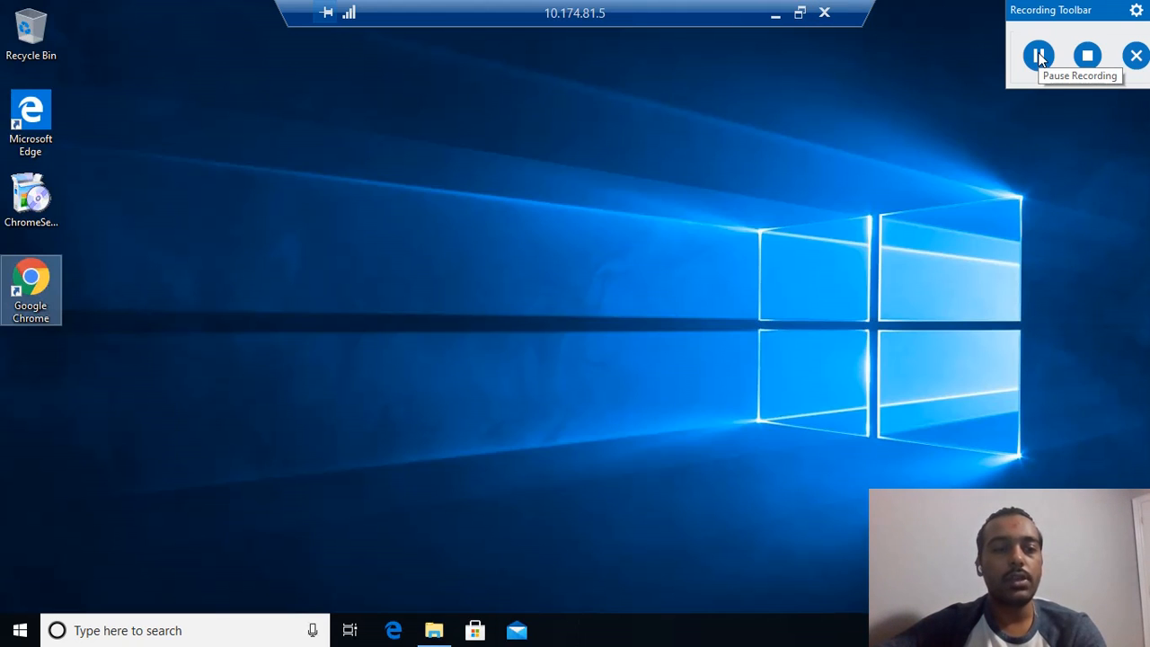